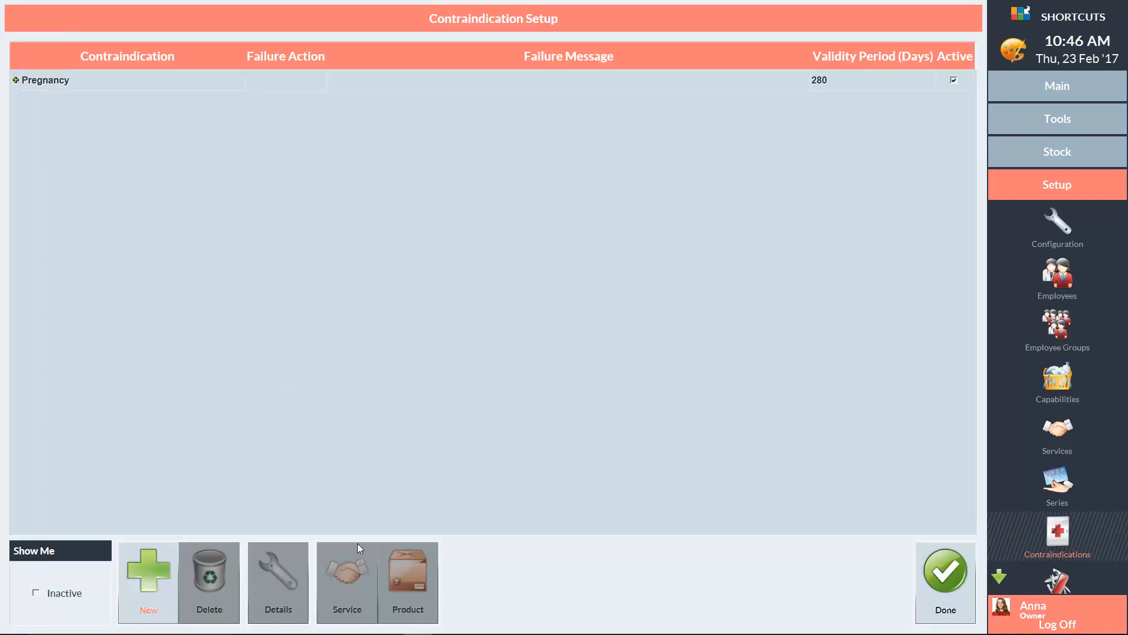
Step: Create a new contraindication named "Patch Test"
left_click(150, 570)
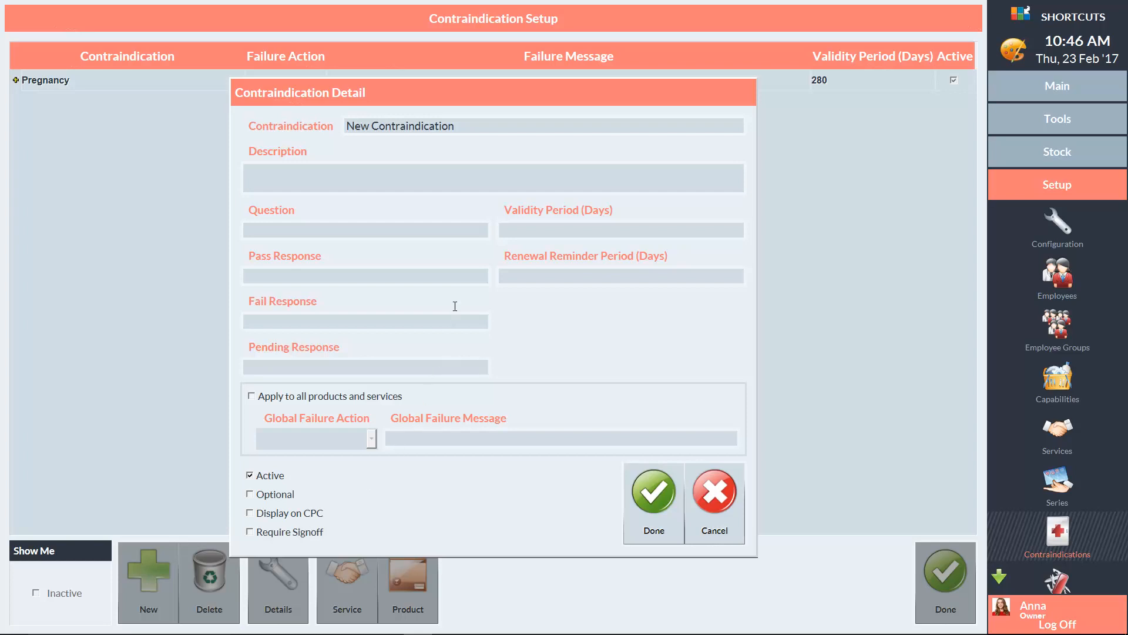
left_click(472, 125)
key("BackSpace")
key("BackSpace")
key("BackSpace")
key("BackSpace")
key("BackSpace")
key("BackSpace")
key("BackSpace")
key("BackSpace")
key("BackSpace")
key("BackSpace")
key("BackSpace")
key("BackSpace")
key("BackSpace")
key("BackSpace")
key("BackSpace")
key("BackSpace")
key("BackSpace")
key("BackSpace")
key("BackSpace")
key("BackSpace")
type("Pat")
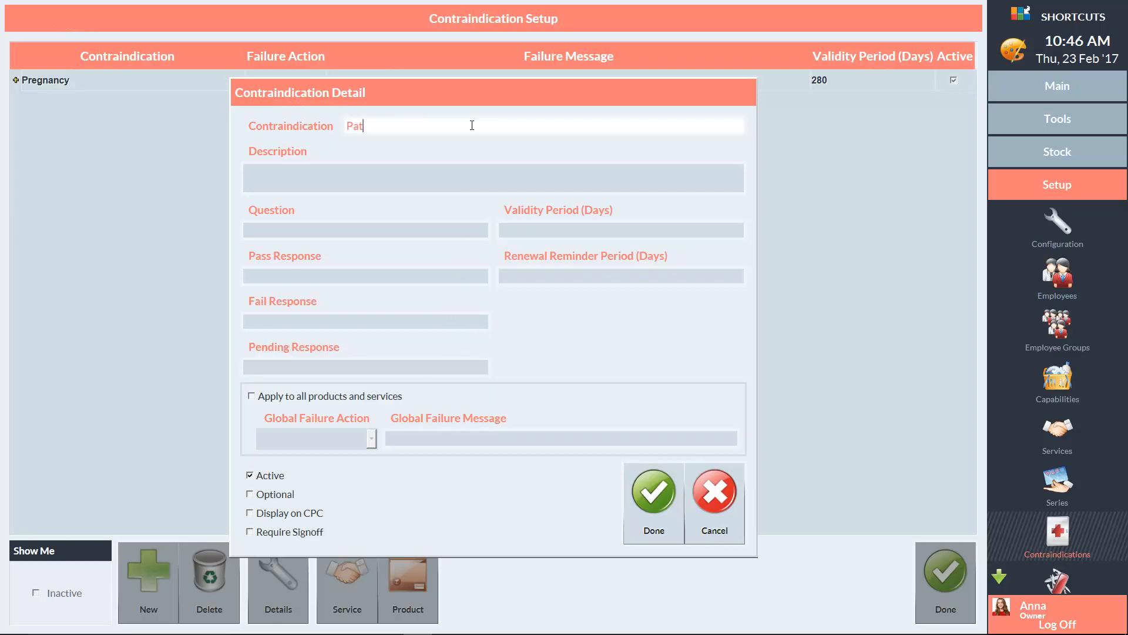
type("ch Test")
key("Tab")
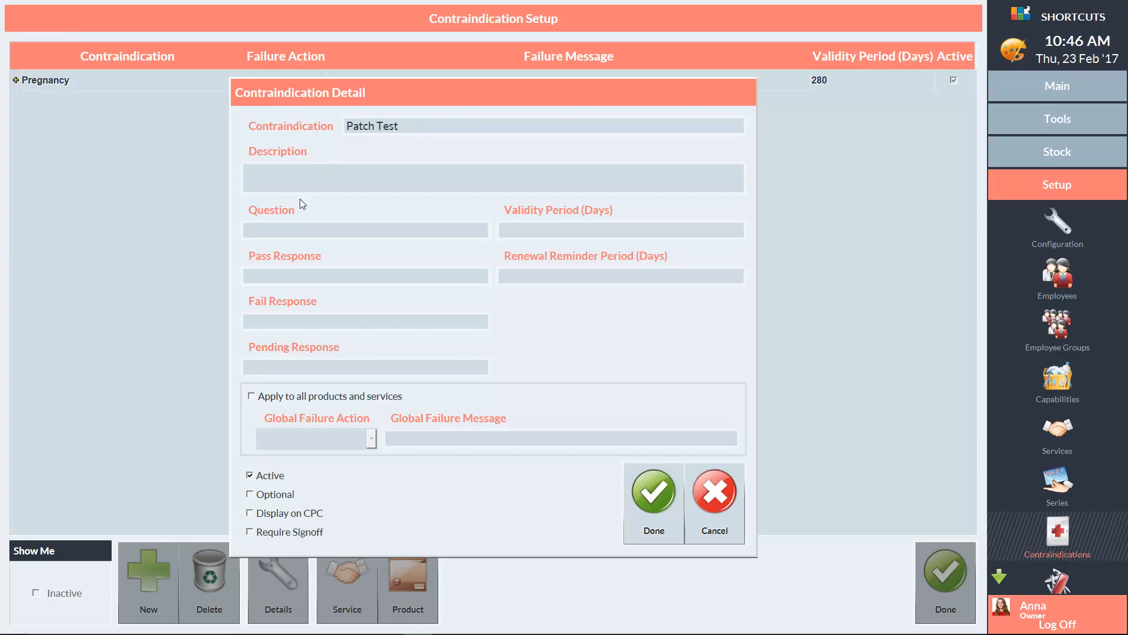
Step: Enter the contraindication question "Did the skin have a reaction to the patch test?"
left_click(296, 228)
type("Did the skin have a r")
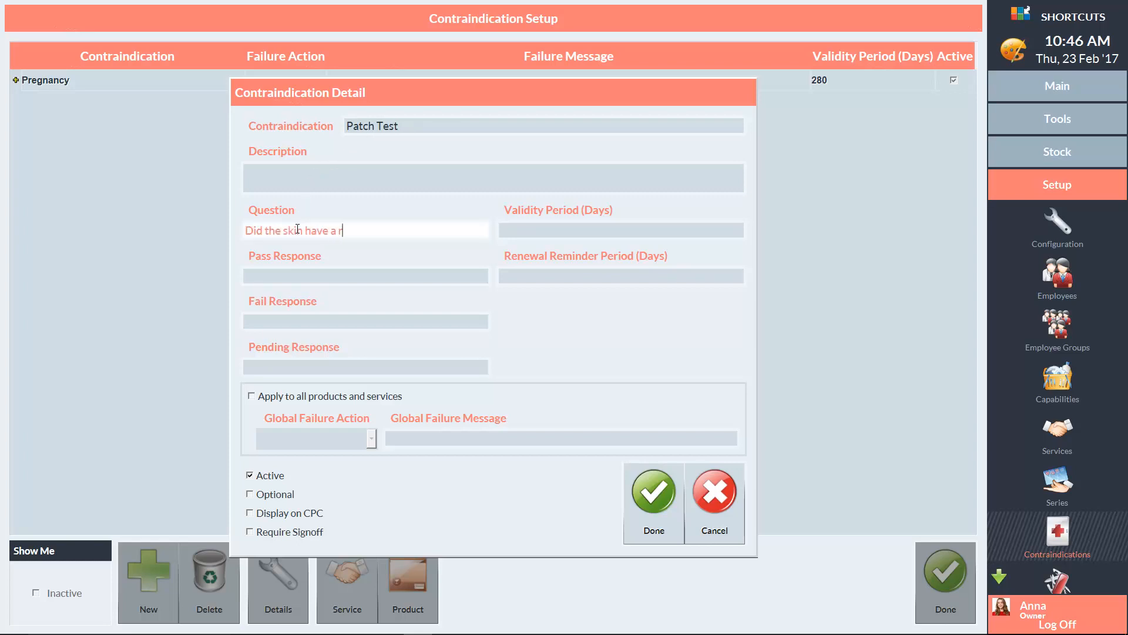
type("eaction to the patch test?")
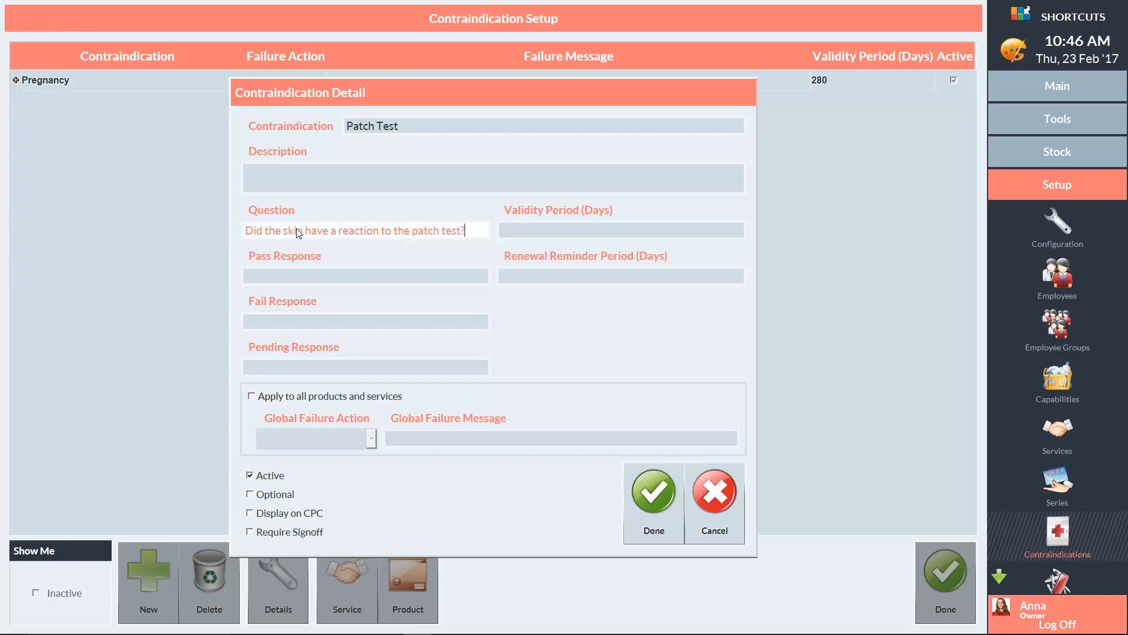
Step: Set the pass response to "No", the fail response to "Yes" and the pending response to "Pending"
left_click(344, 274)
type("No")
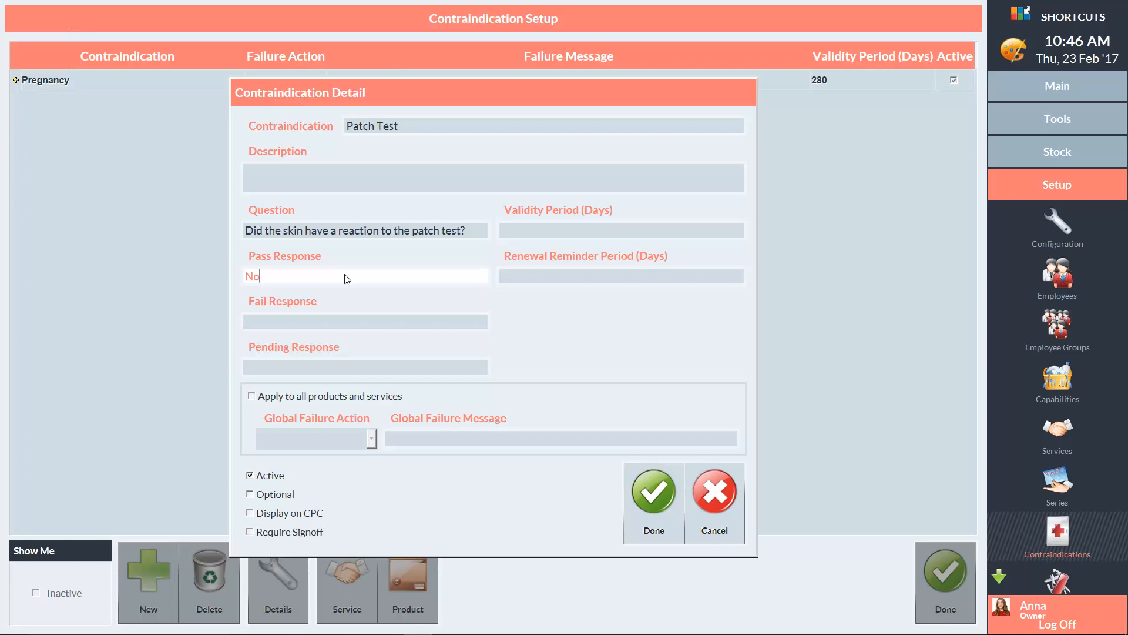
left_click(310, 321)
type("Yes")
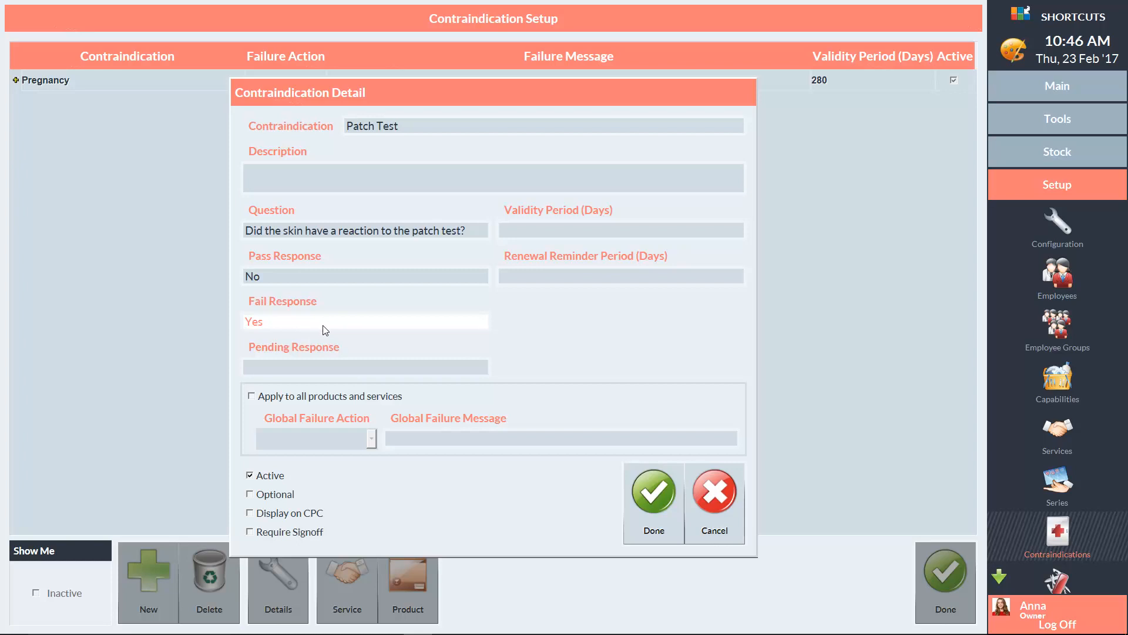
left_click(333, 367)
type("Pending")
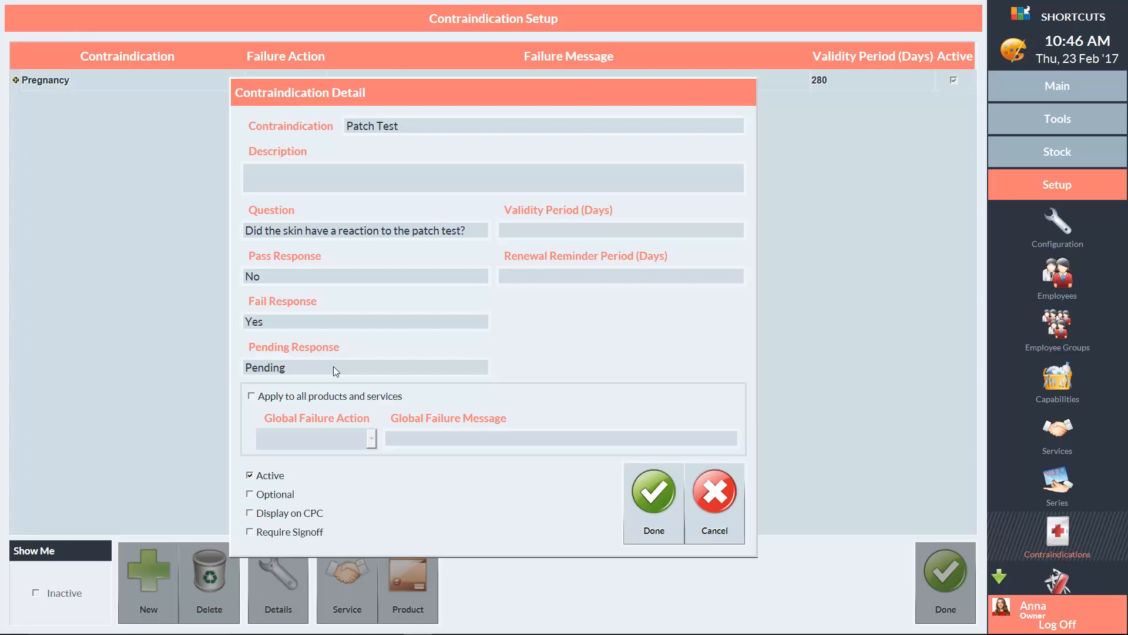
Step: Set the validity period to 365 days and the renewal reminder period to 30 days
left_click(527, 234)
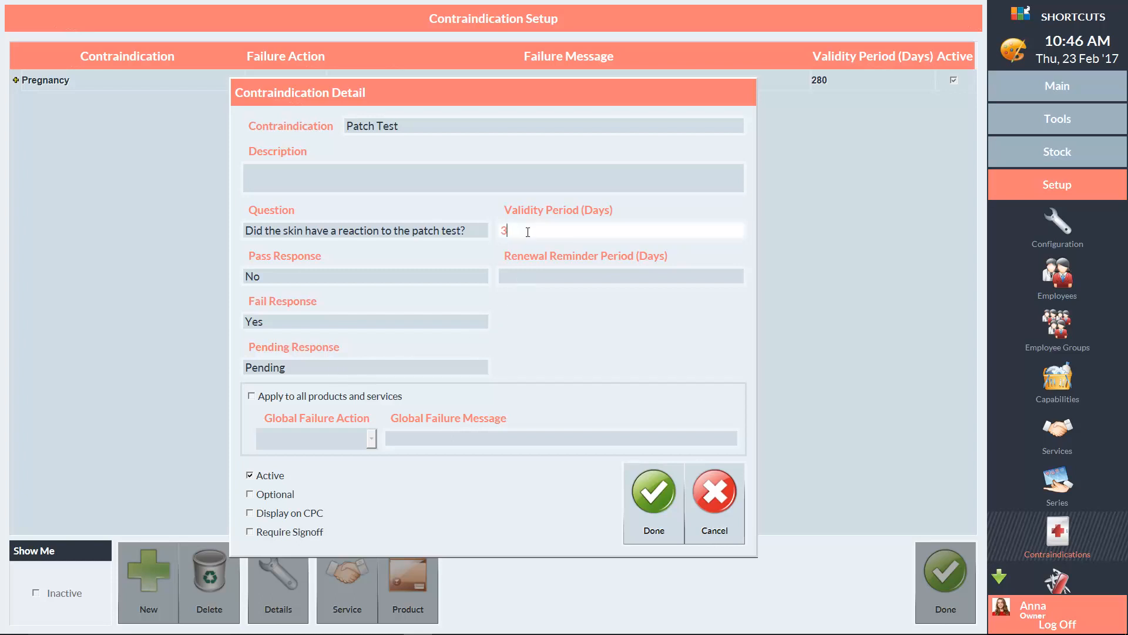
type("365")
left_click(535, 274)
type("30")
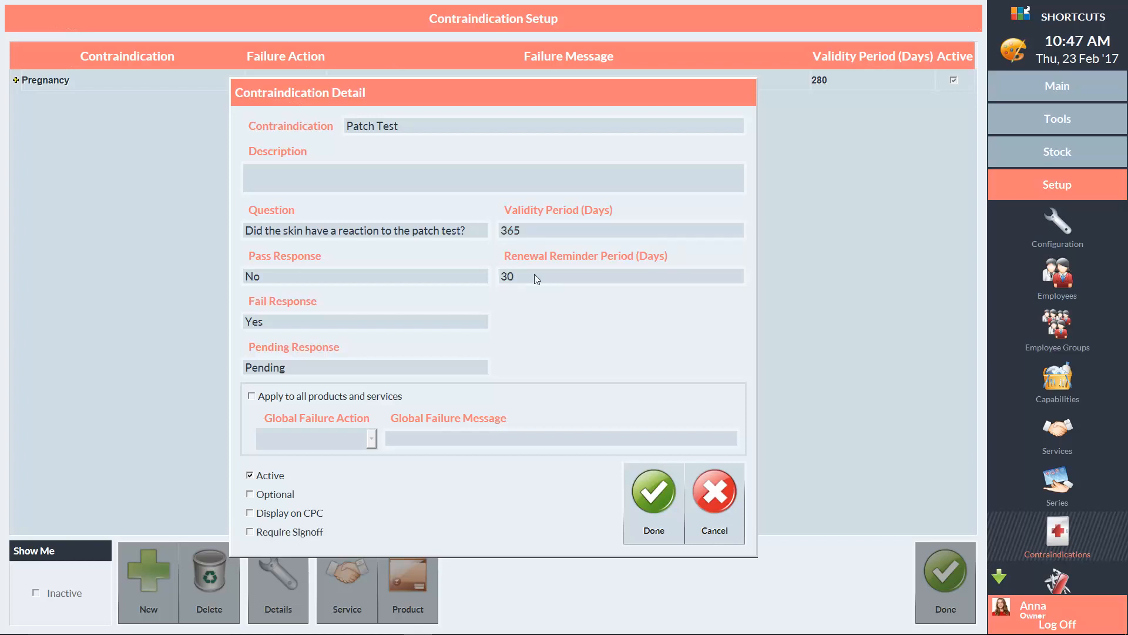
left_click(251, 396)
left_click(338, 439)
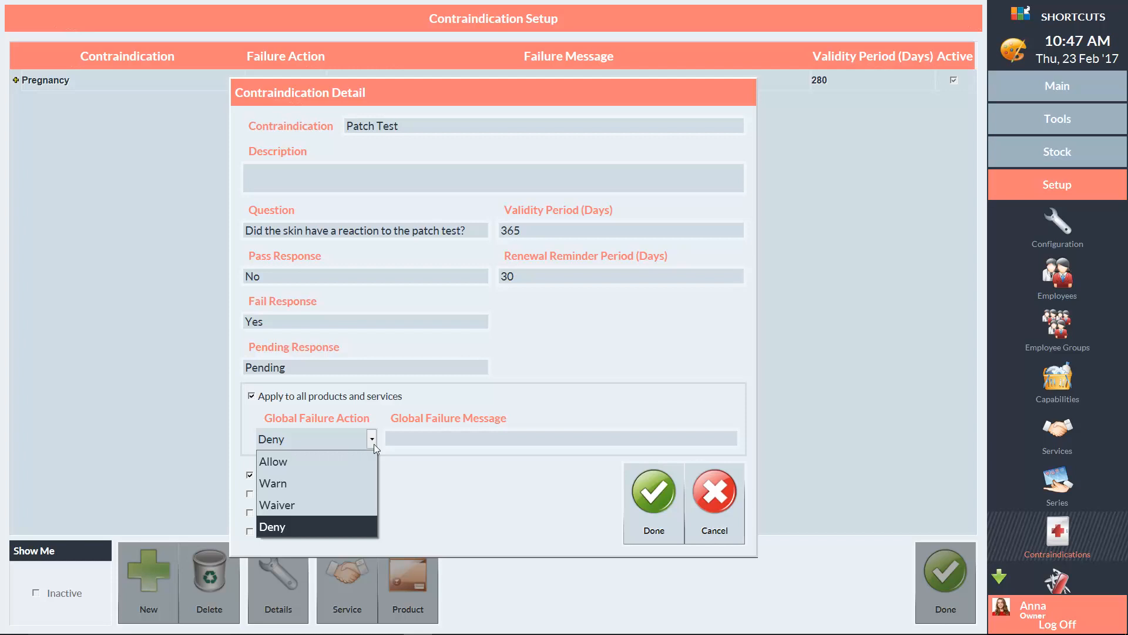
left_click(388, 470)
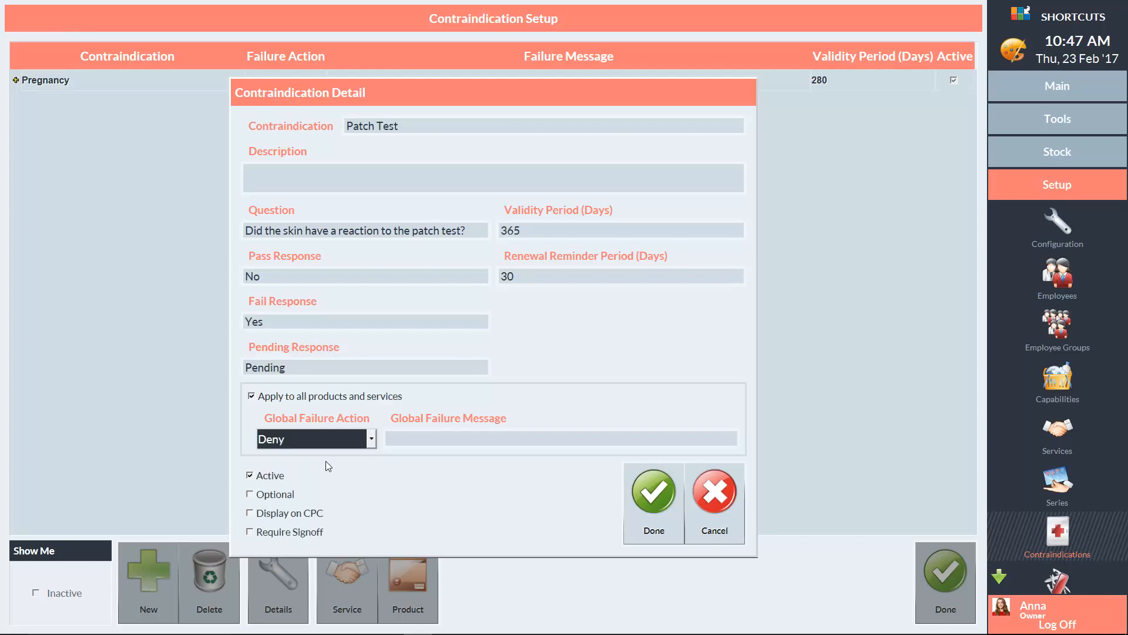
left_click(251, 397)
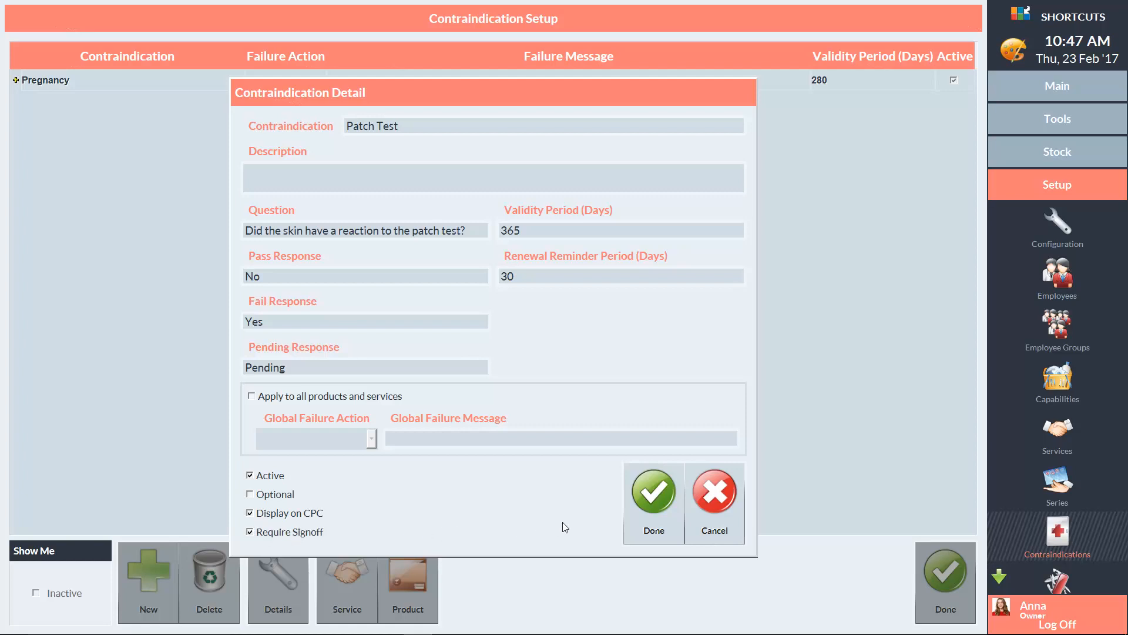
Step: Save the Patch Test contraindication with Display on CPC and Require Signoff enabled
left_click(653, 499)
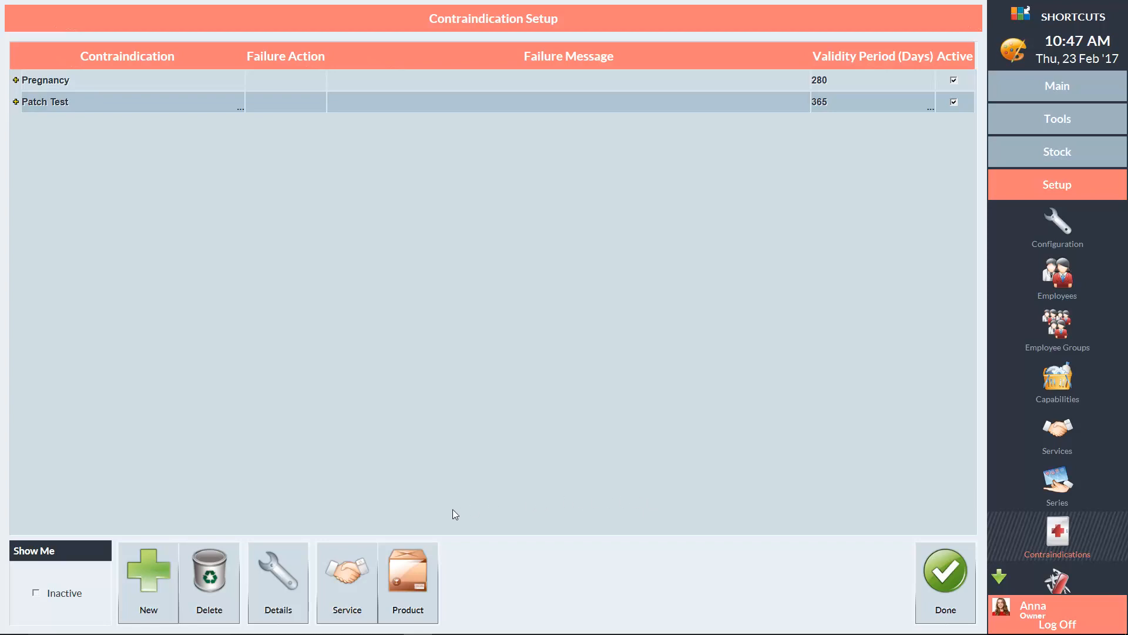
Step: Allocate the whole Hair Colouring service category to the Patch Test contraindication and save the allocation
left_click(348, 577)
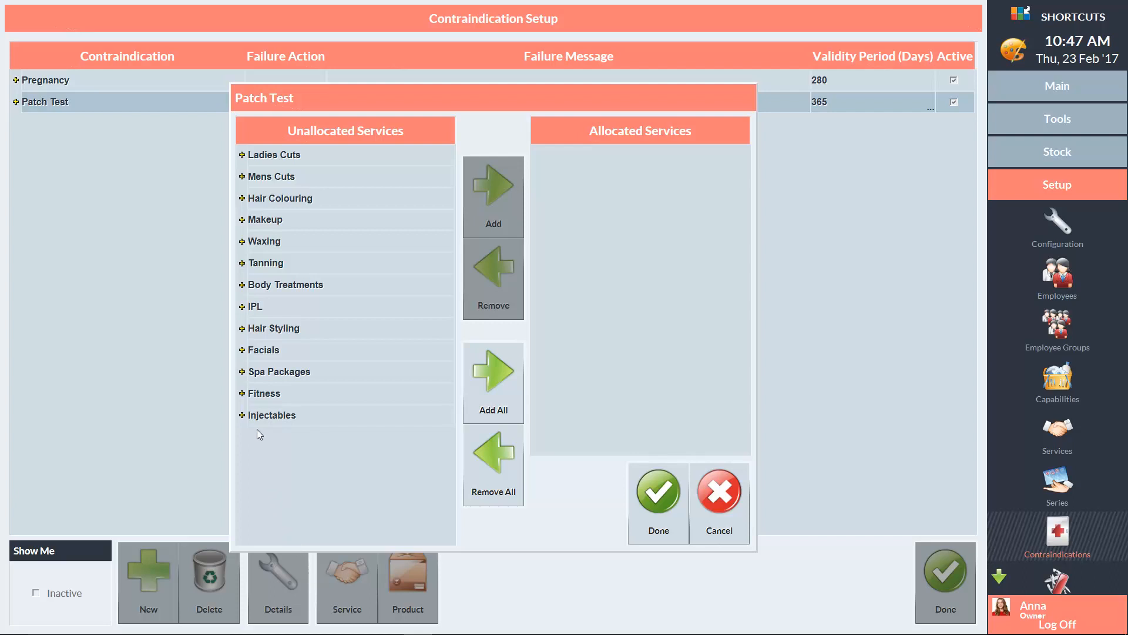
left_click(242, 199)
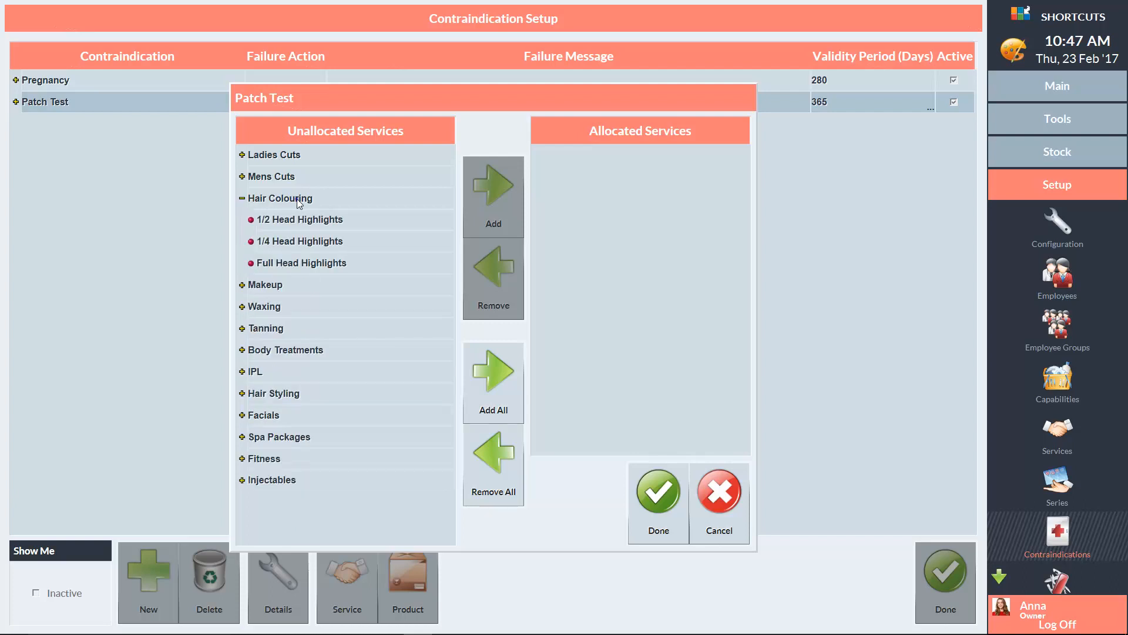
left_click(298, 202)
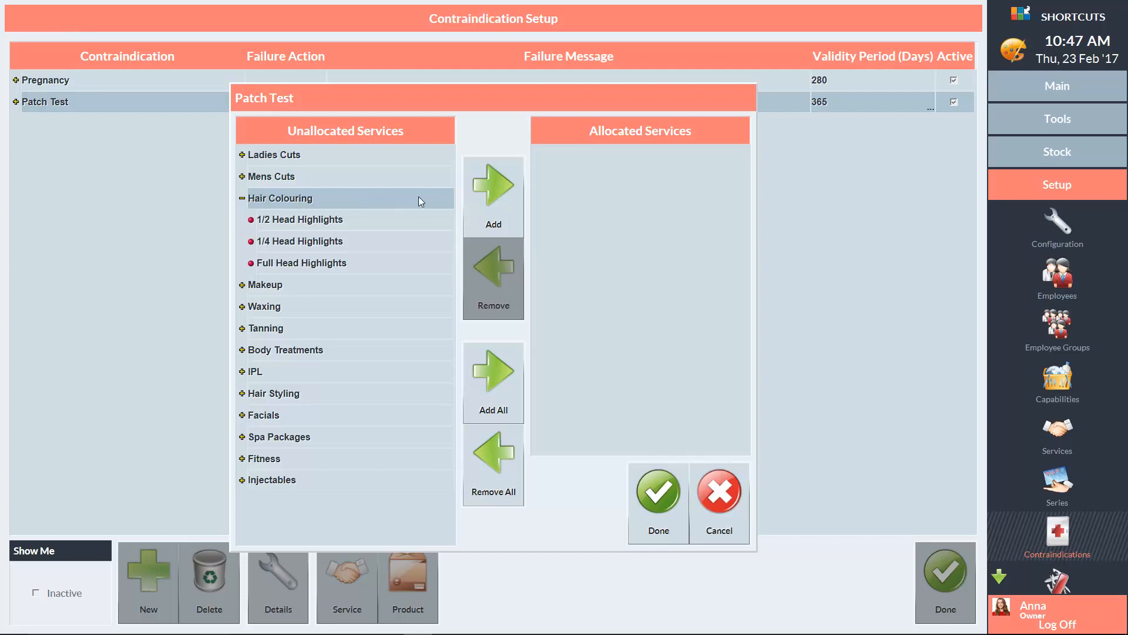
left_click(491, 189)
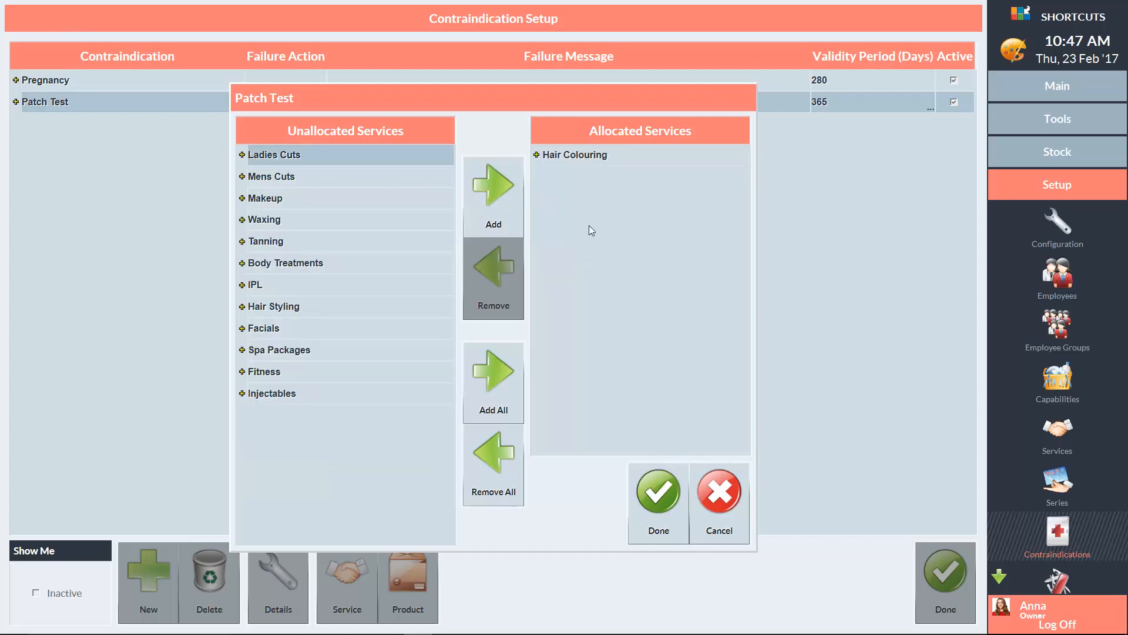
left_click(658, 492)
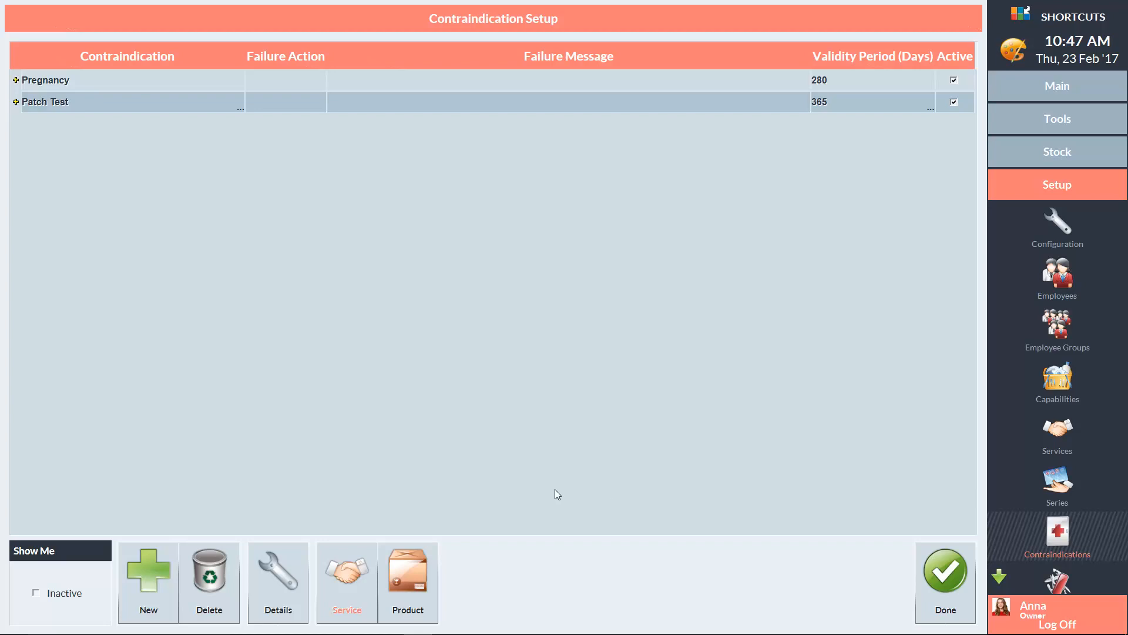
Step: Set the failure action of Patch Test's 1/2 Head Highlights service to Deny and finish the contraindication setup
left_click(16, 102)
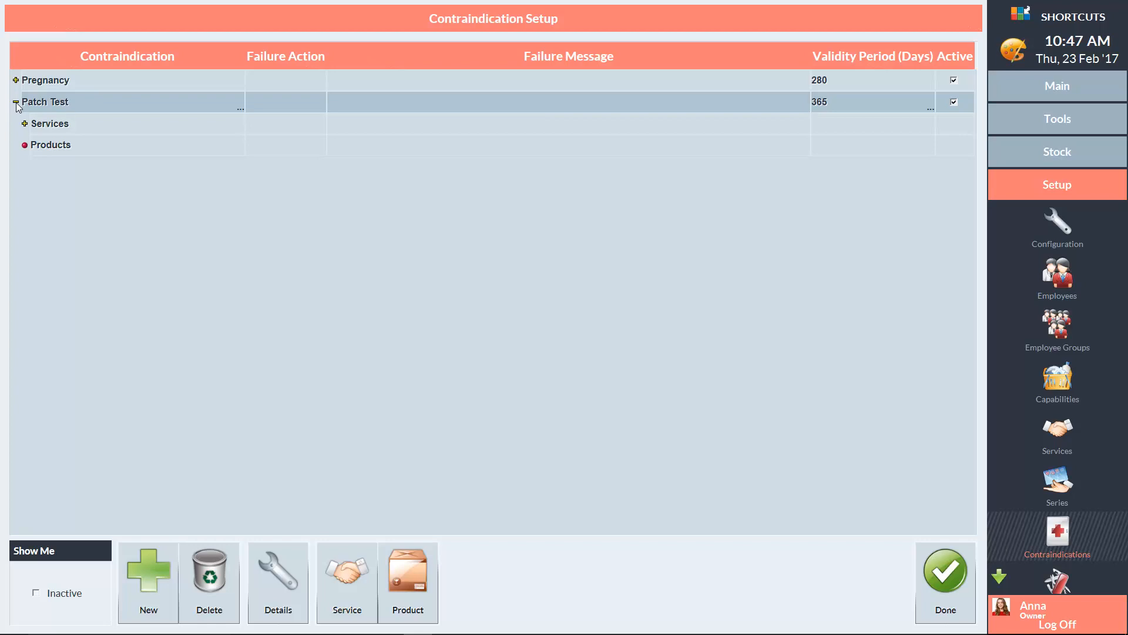
left_click(25, 124)
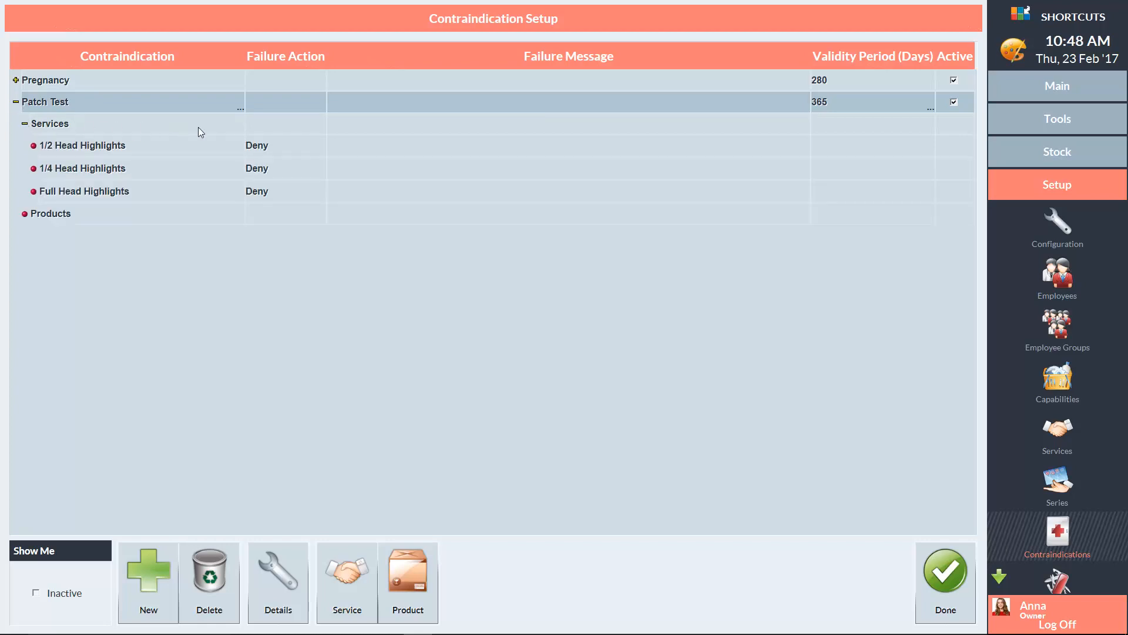
left_click(300, 148)
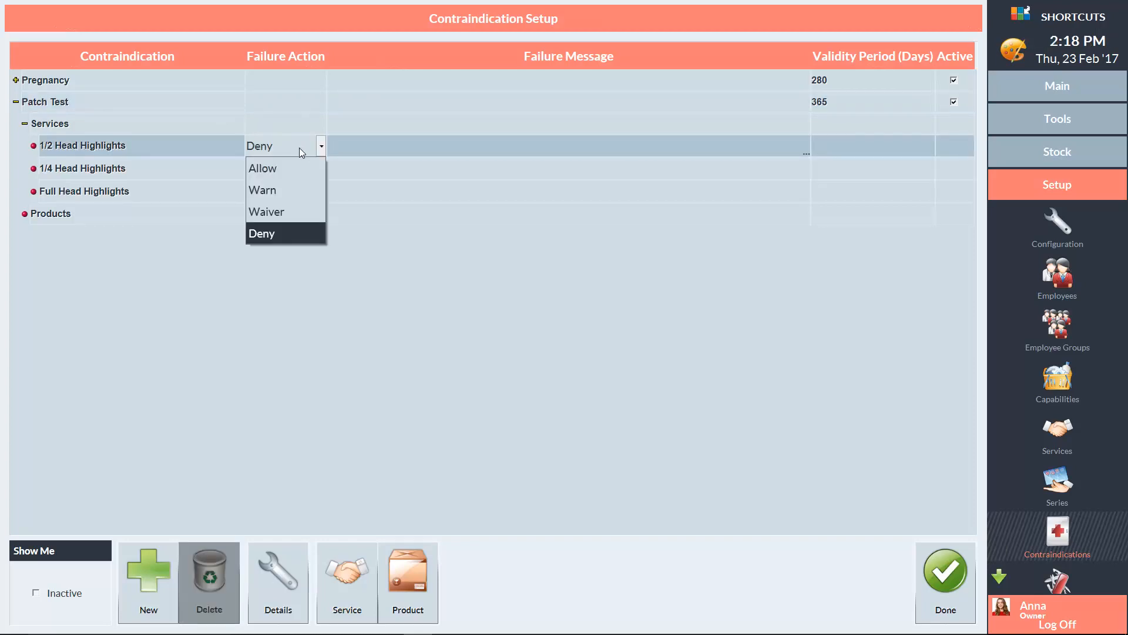
left_click(277, 233)
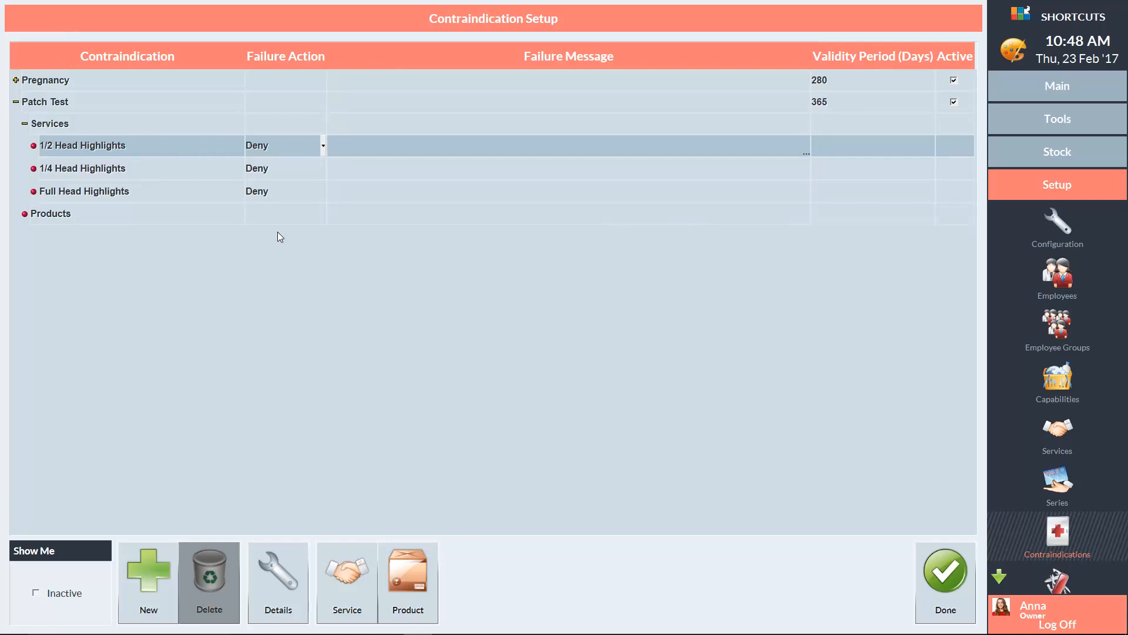
left_click(942, 574)
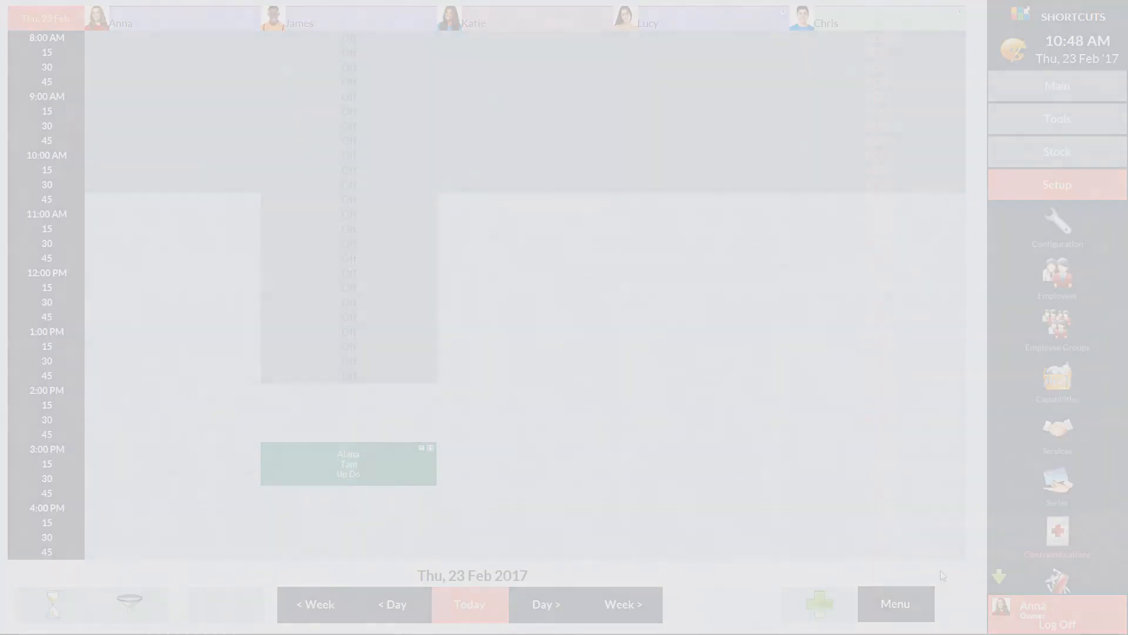